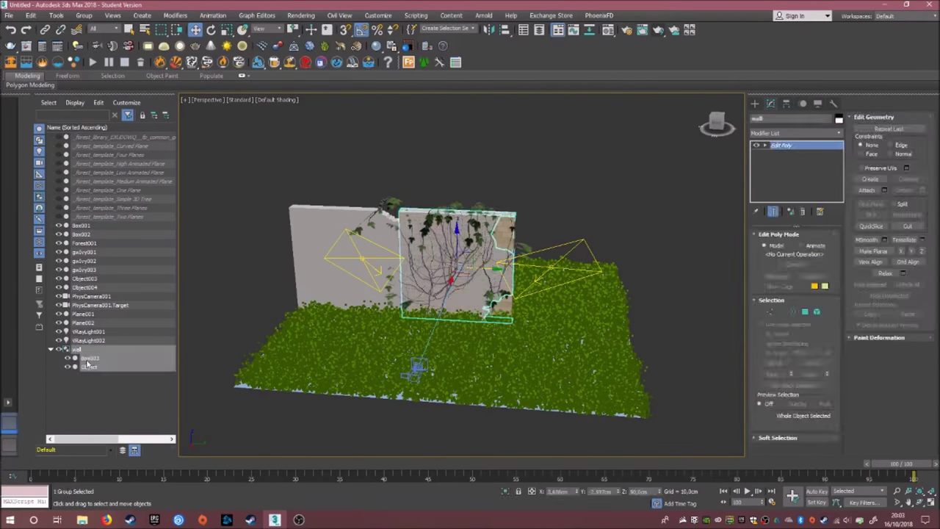
Unhide gaIvy003, Object003, Object004 and PhysCamera001, then open page 3 of 3dsky's free exterior models.
left_click(65, 348)
left_click_drag(59, 268, 60, 296)
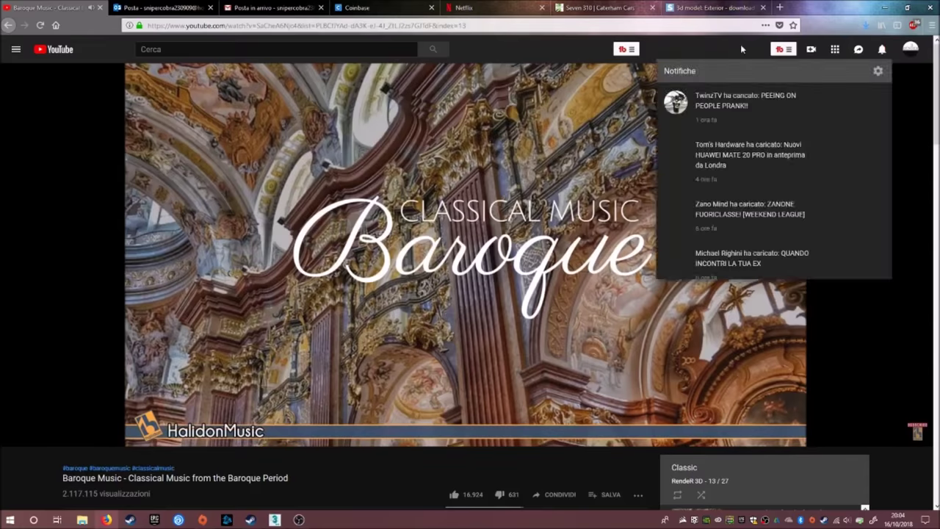
scroll(566, 318, "down", 2)
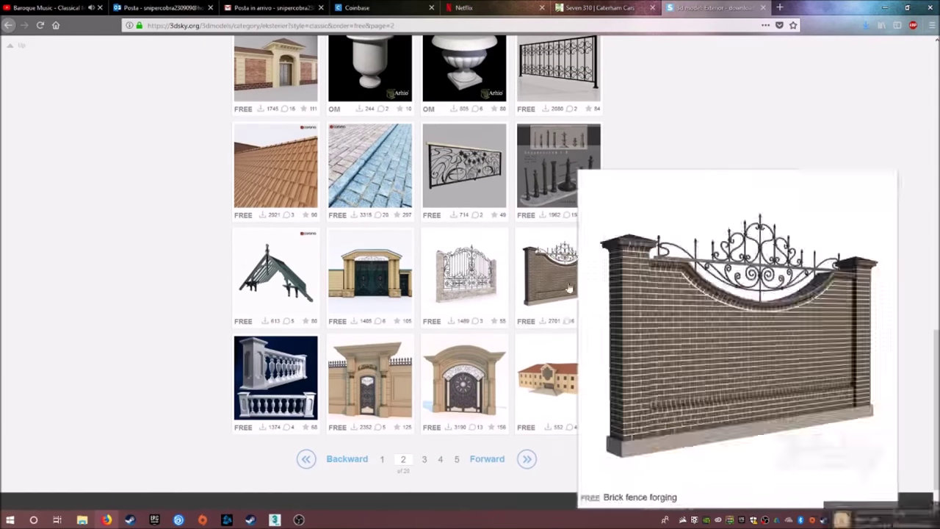
left_click(424, 423)
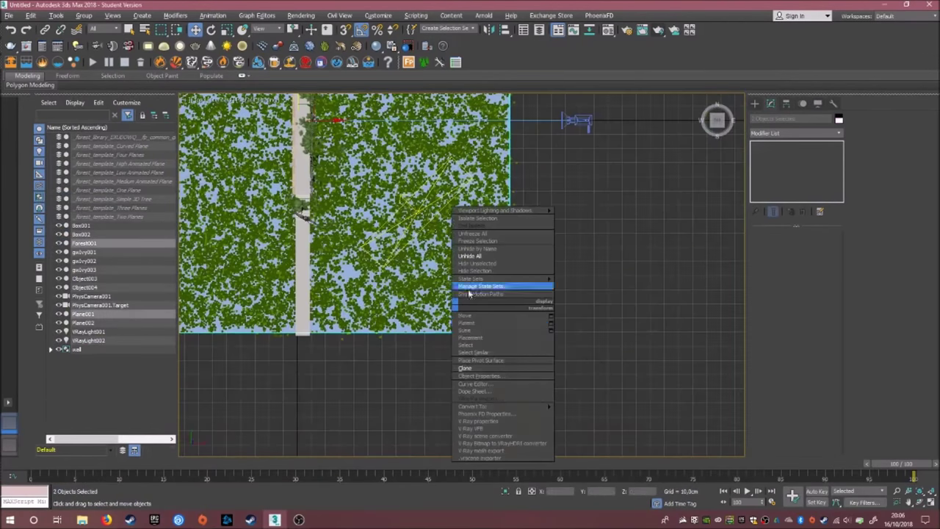
Save the scene as Old Wall.max and scale a column down into a short urn pedestal.
key("ctrl+s")
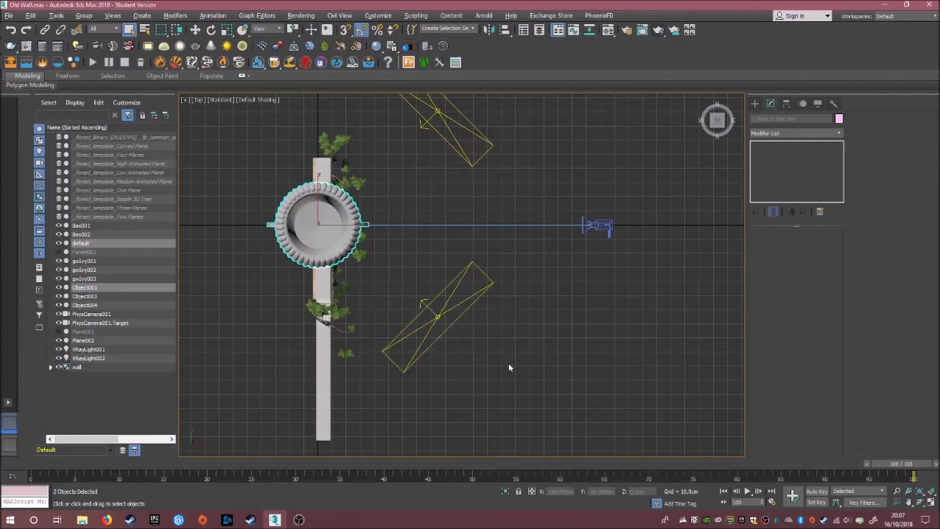
key("c")
key("r")
left_click_drag(293, 154, 277, 197)
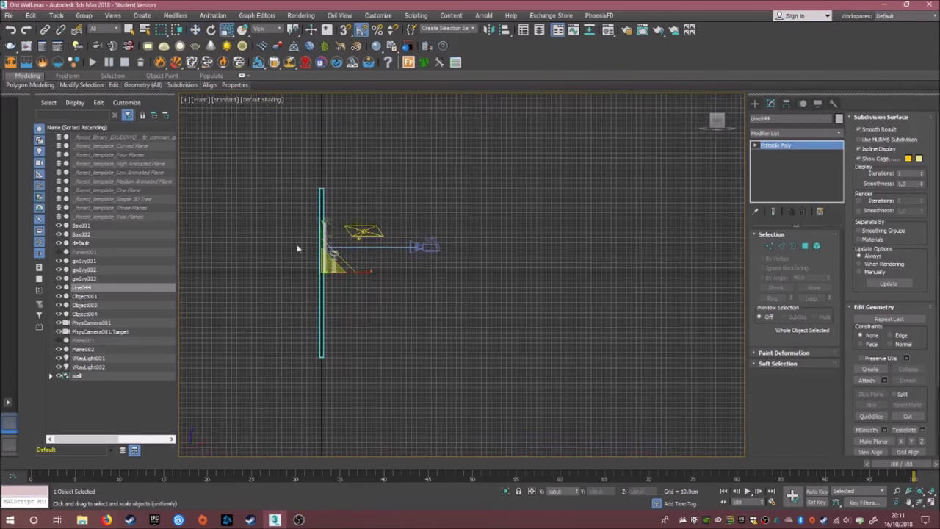
In a wireframe Front view, enter exact Move coordinates to fit the gate into the wall opening.
scroll(282, 162, "up", 3)
key("f")
left_click(224, 99)
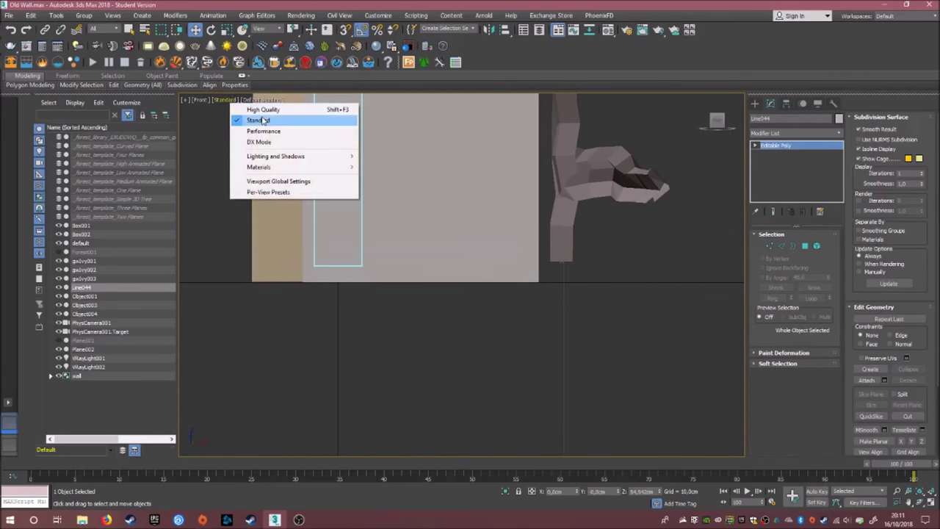
key("F3")
right_click(360, 260)
left_click(430, 315)
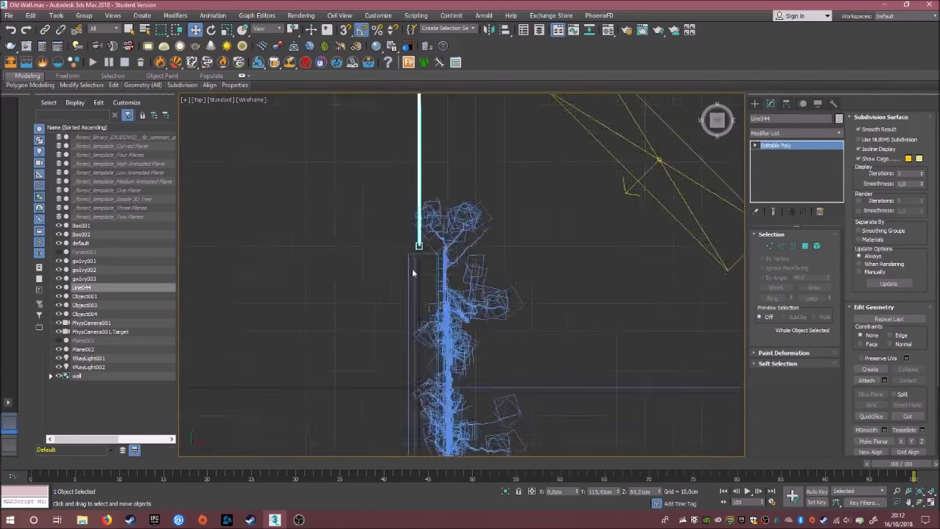
scroll(413, 273, "up", 3)
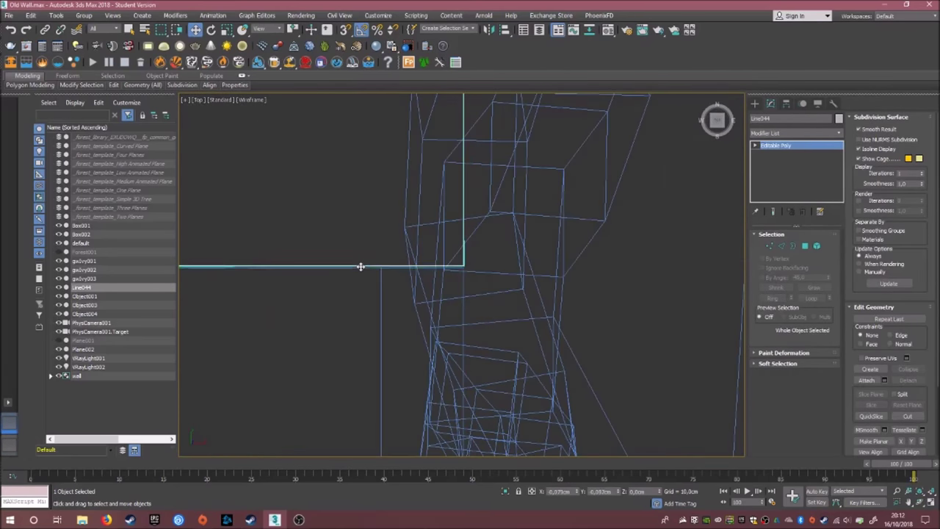
left_click(489, 240)
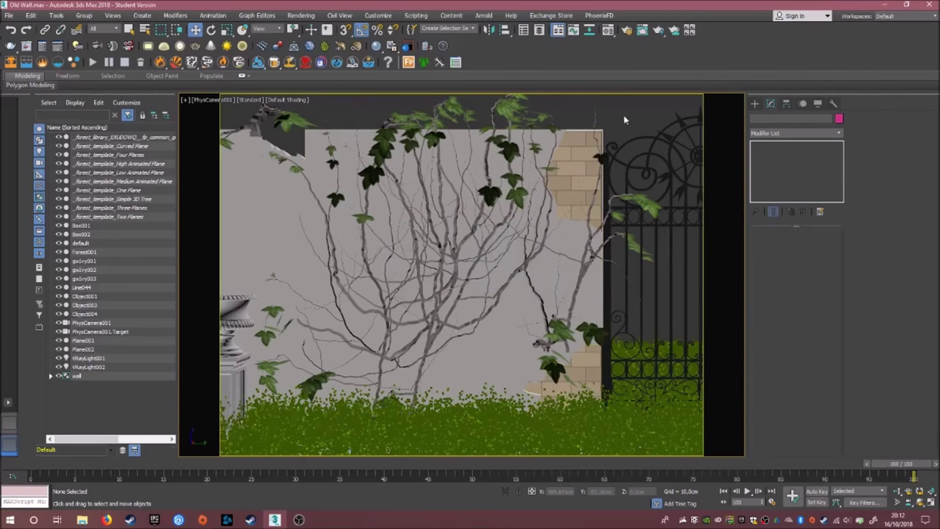
key("shift+q")
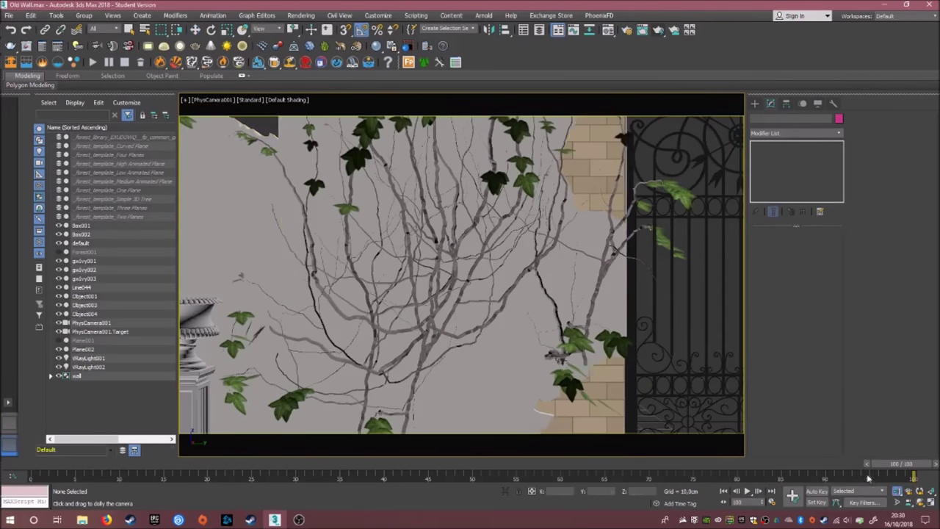
Re-render the camera view in V-Ray, then turn the urn slightly on its pedestal.
left_click(659, 30)
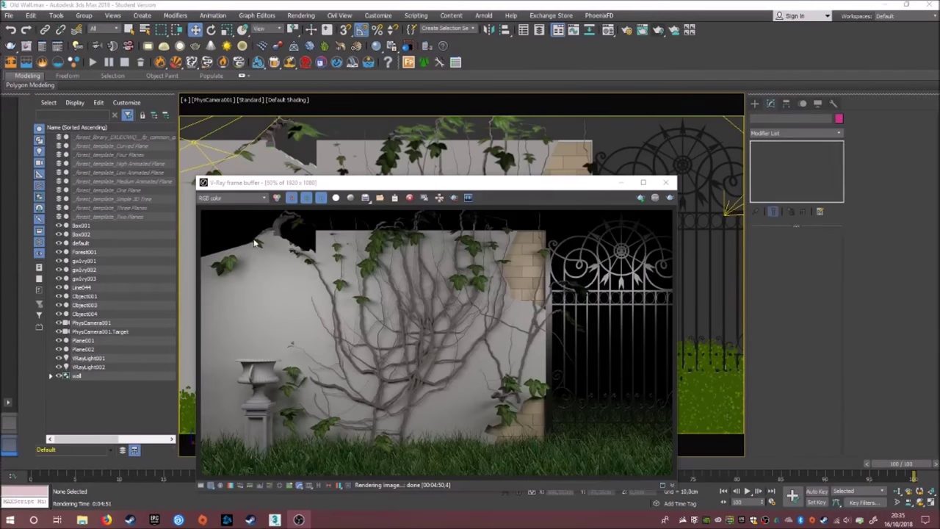
left_click(622, 184)
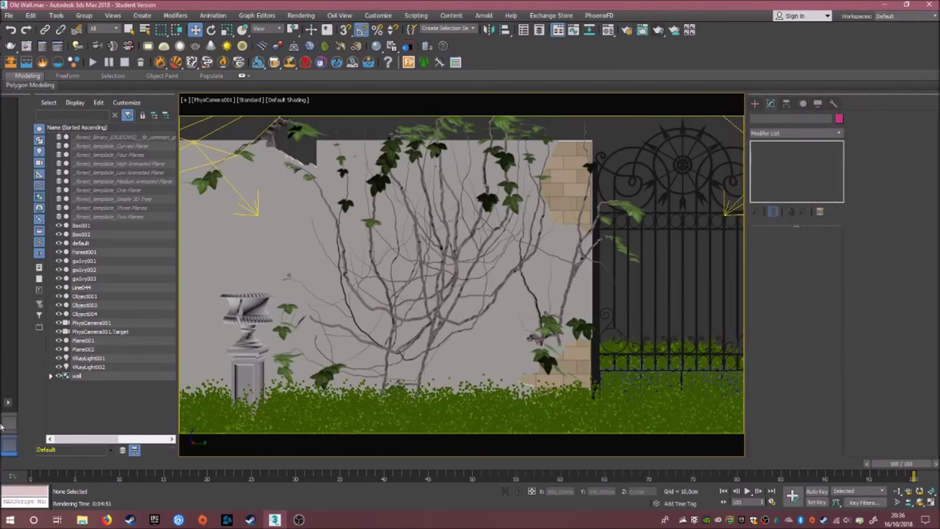
left_click(273, 355)
left_click(595, 144)
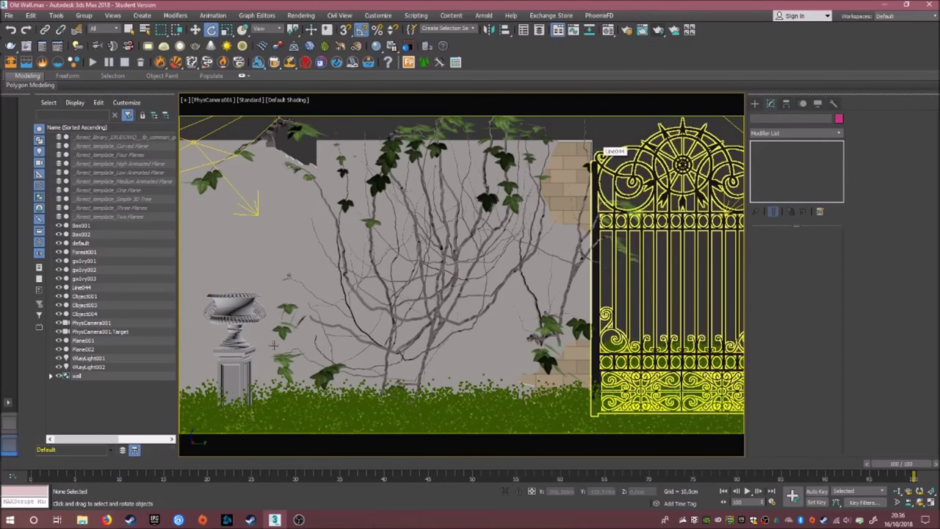
key("w")
key("p")
left_click(380, 235)
key("c")
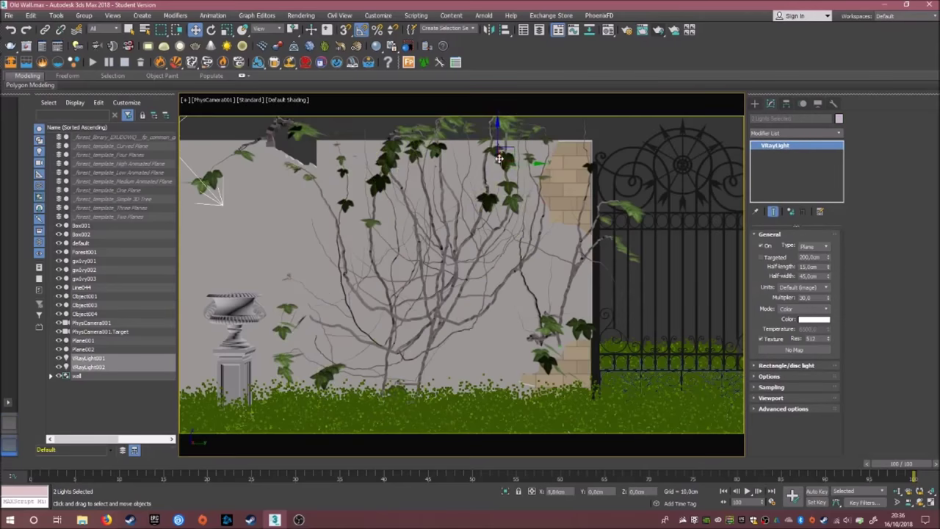
left_click(623, 140)
Draw a rectangular planting area next to the grass in the Perspective view.
key("p")
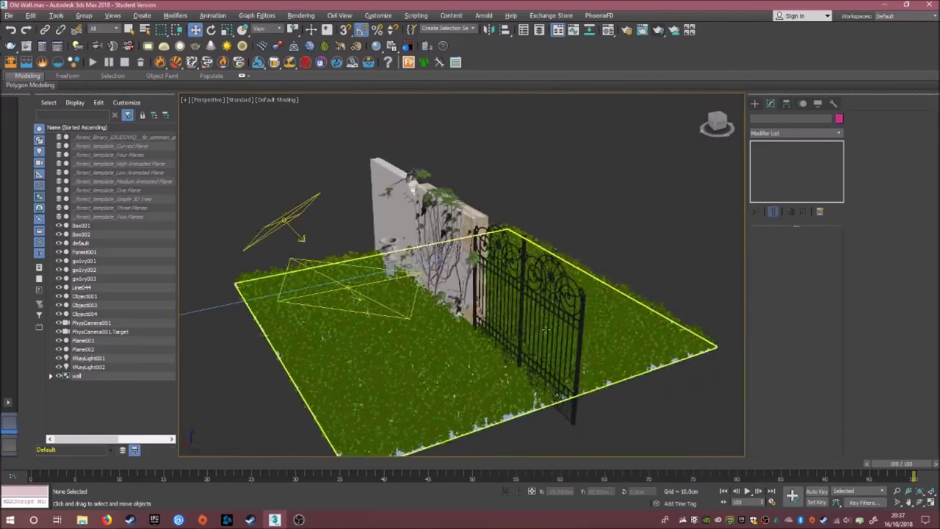
middle_click_drag(441, 257, 373, 94, "alt")
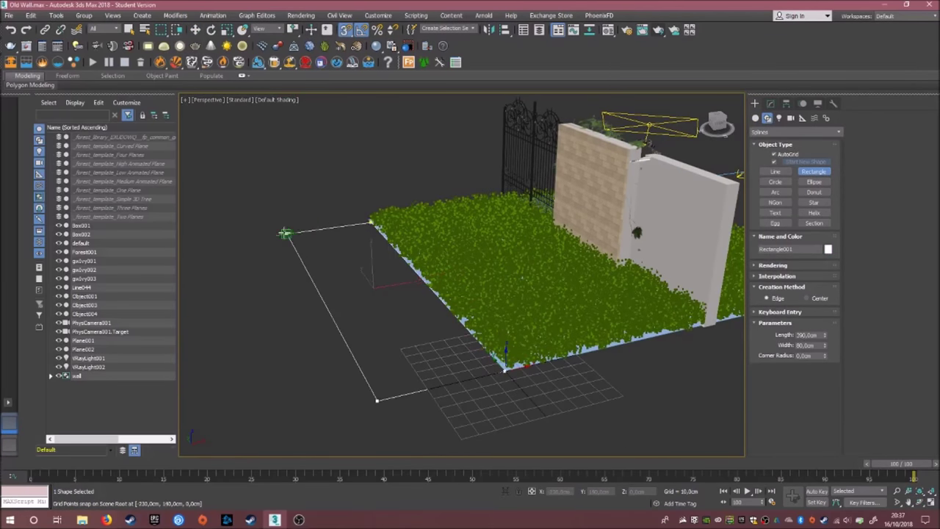
middle_click_drag(230, 208, 495, 360, "alt")
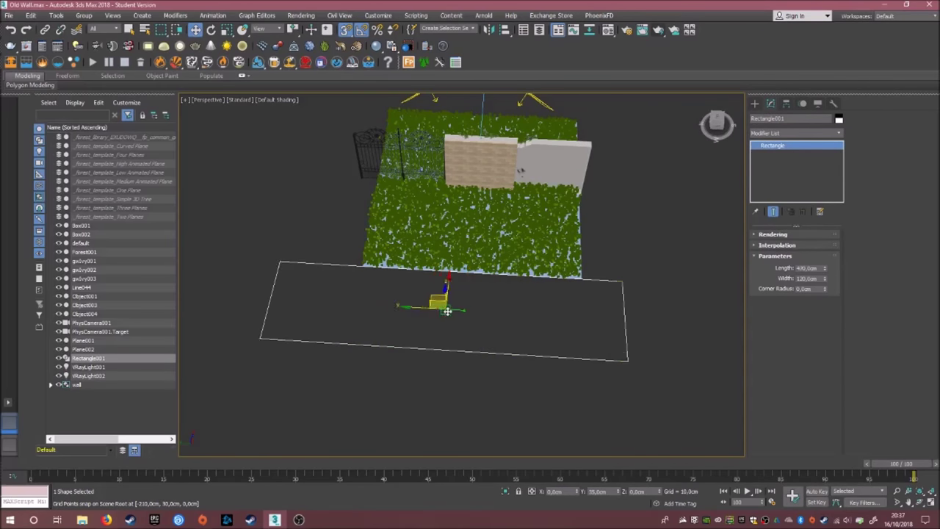
middle_click_drag(437, 309, 388, 294, "alt")
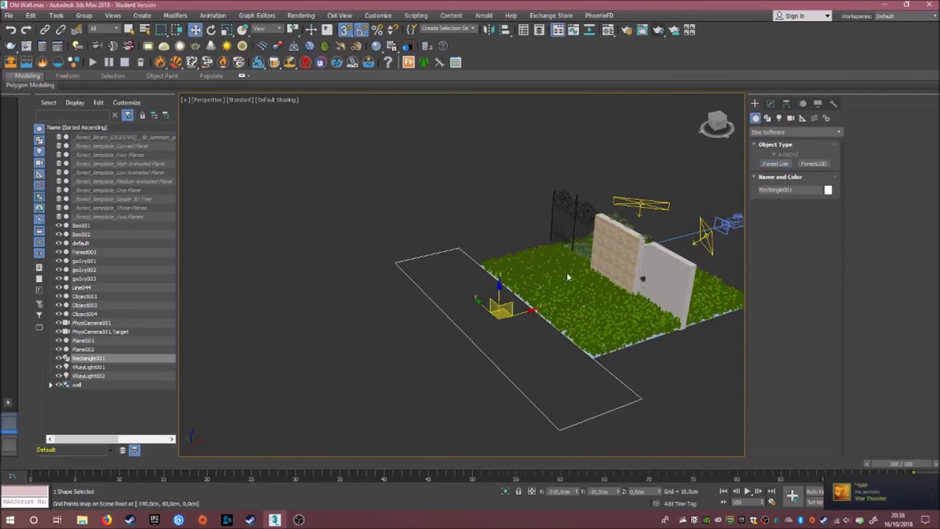
Scatter Allamanda from the Forest library over the rectangle and widen the planting area.
left_click(388, 293)
left_click(325, 220)
double_click(432, 188)
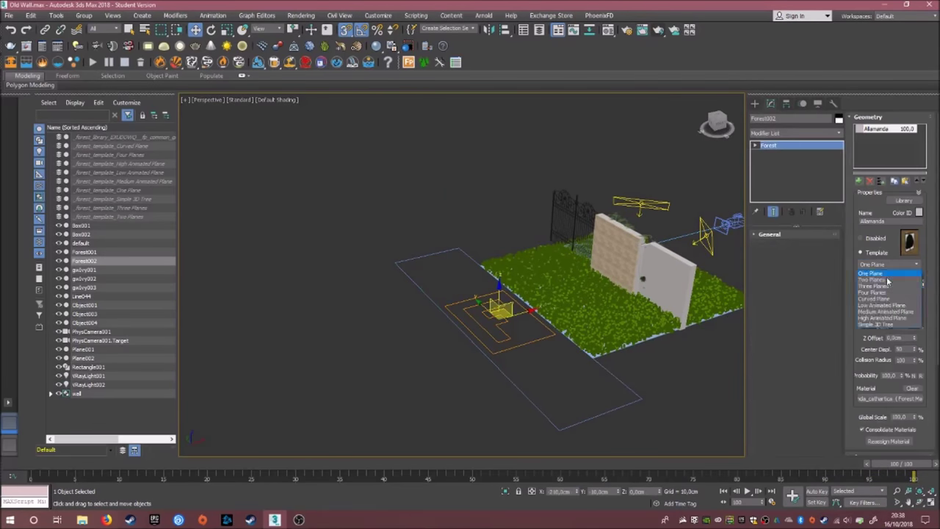
left_click(526, 370)
left_click_drag(824, 279, 824, 224)
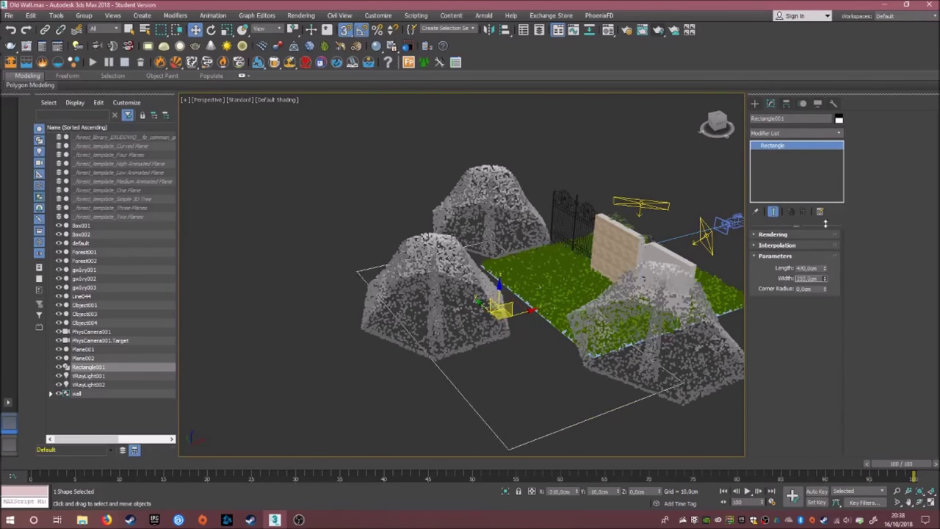
Switch the Allamanda forest to the Four Planes template, shrink the trees and adjust distribution.
middle_click_drag(504, 317, 507, 294, "alt")
left_click(507, 294)
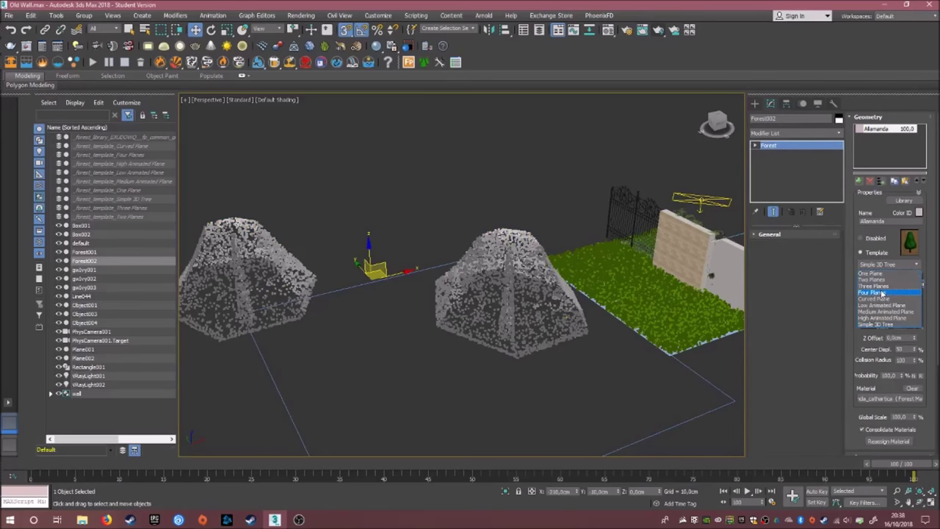
left_click(860, 252)
left_click_drag(921, 277, 831, 285)
left_click(868, 116)
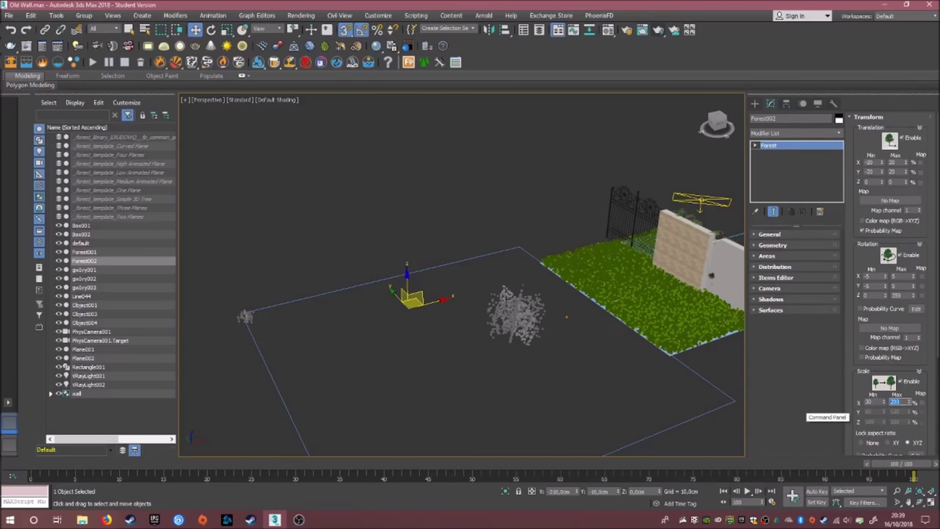
scroll(846, 355, "down", 2)
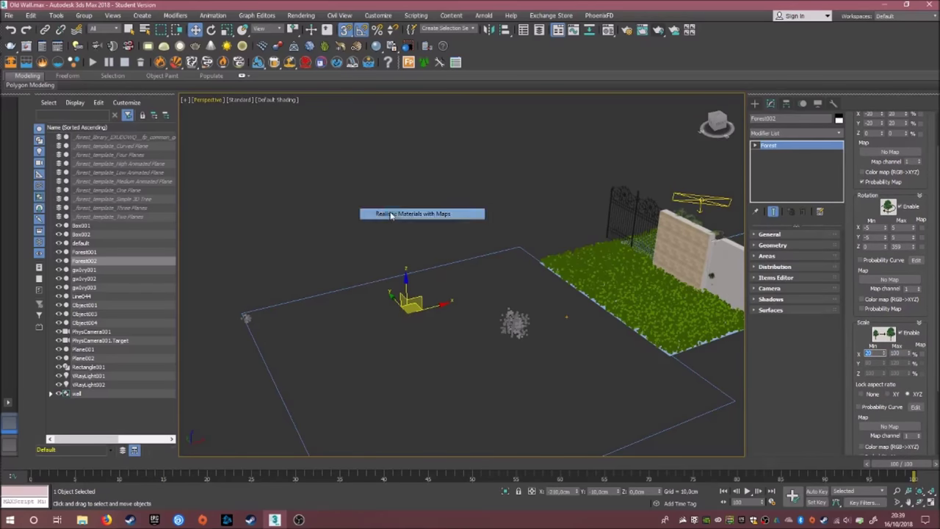
middle_click_drag(399, 213, 500, 311, "alt")
scroll(860, 167, "up", 2)
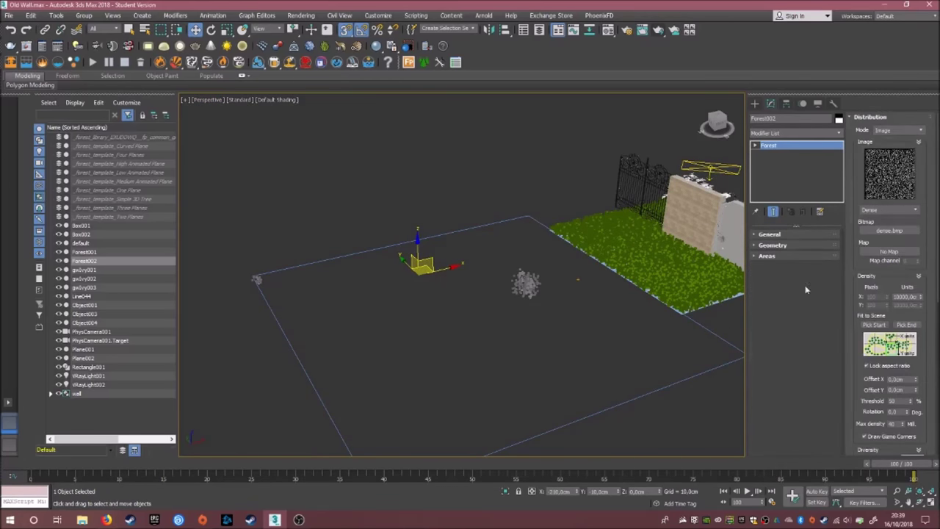
mouse_move(478, 308)
middle_mouse_down("alt")
mouse_move(522, 331)
mouse_move(12, 459)
mouse_move(382, 378)
middle_mouse_up("alt")
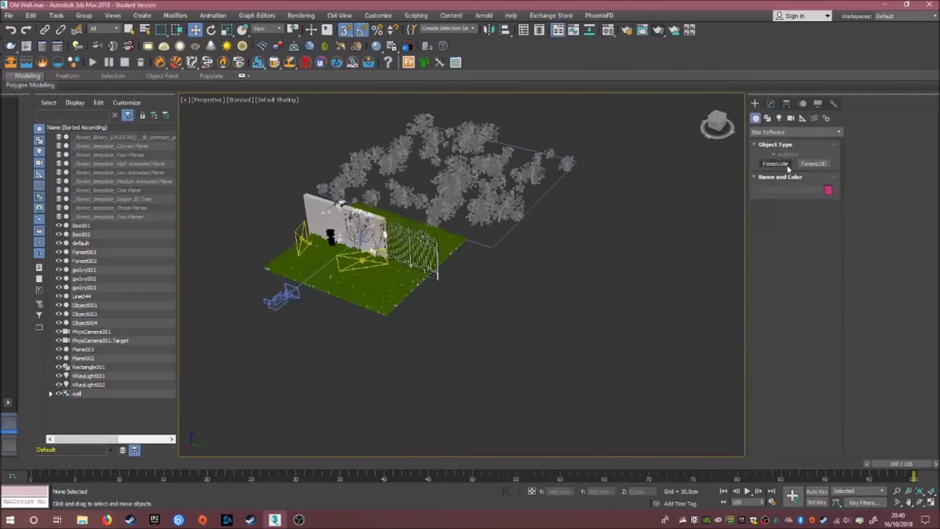
Draw a second rectangular planting area past the gate.
left_click(814, 171)
left_click_drag(380, 358, 581, 156)
middle_click_drag(580, 157, 661, 177, "alt")
Create a new forest scatter on the second rectangle using Allamanda.
left_click(775, 163)
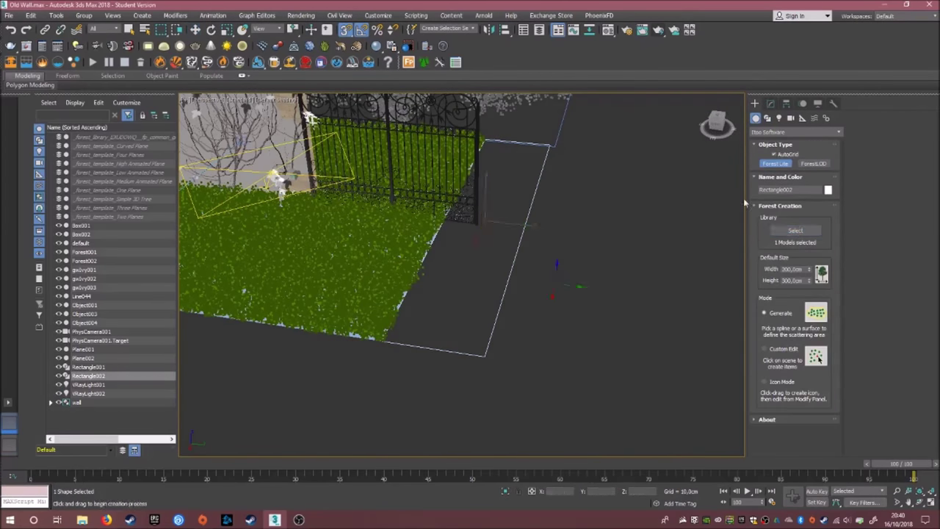
left_click(538, 219)
mouse_move(539, 220)
middle_mouse_down("alt")
mouse_move(510, 304)
mouse_move(526, 317)
mouse_move(543, 308)
middle_mouse_up("alt")
left_click(773, 245)
left_click(904, 200)
double_click(419, 189)
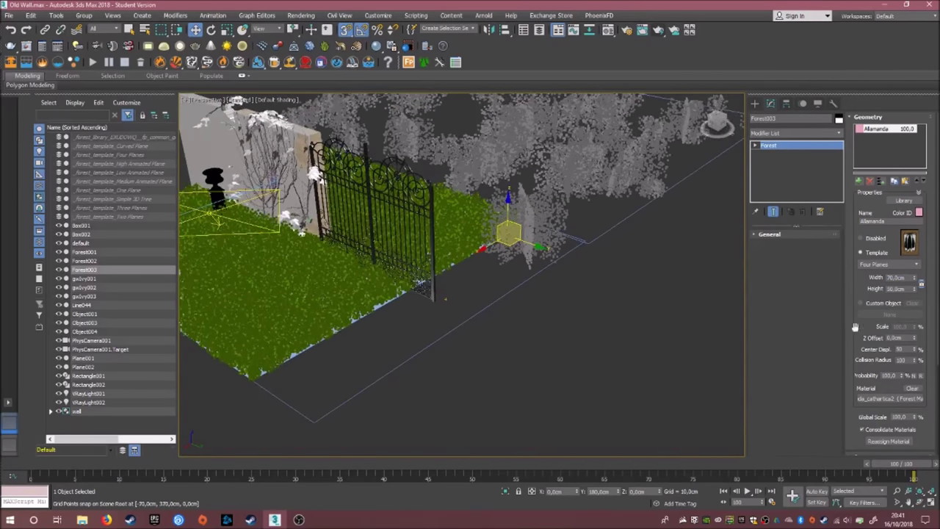
Adjust the new forest's display, transform and distribution settings.
left_click(868, 116)
left_click(768, 365)
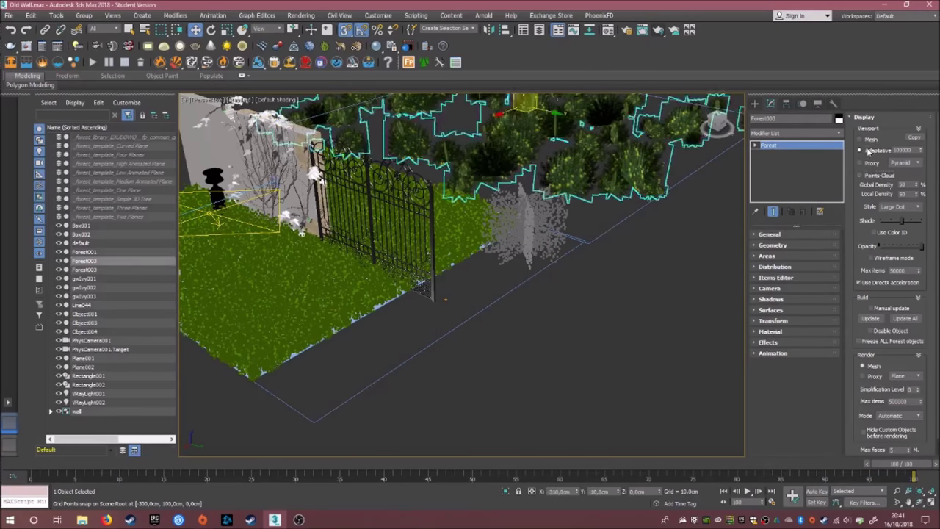
left_click(773, 320)
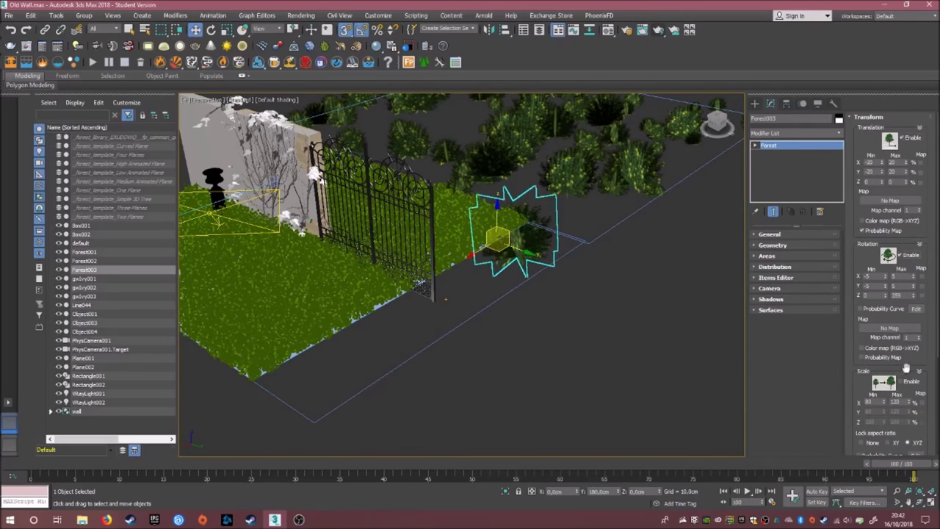
middle_click_drag(541, 333, 421, 324, "alt")
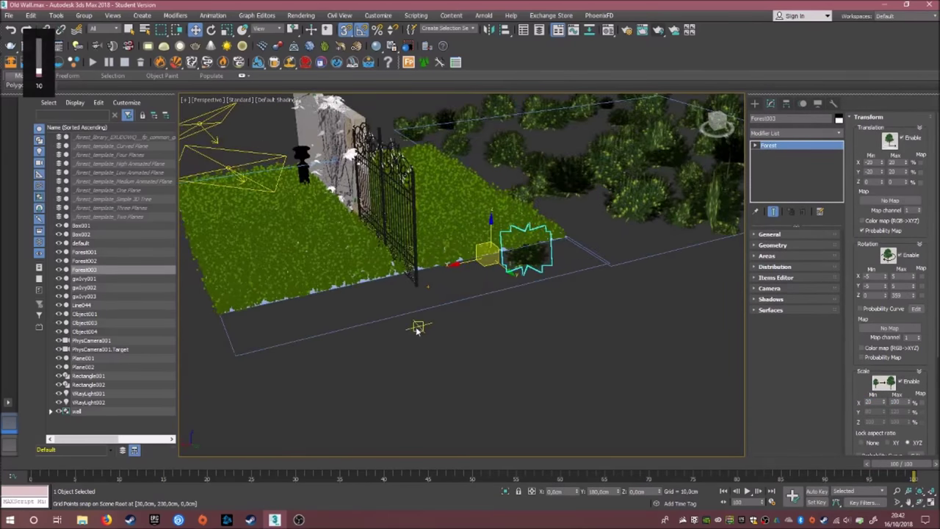
left_click(779, 267)
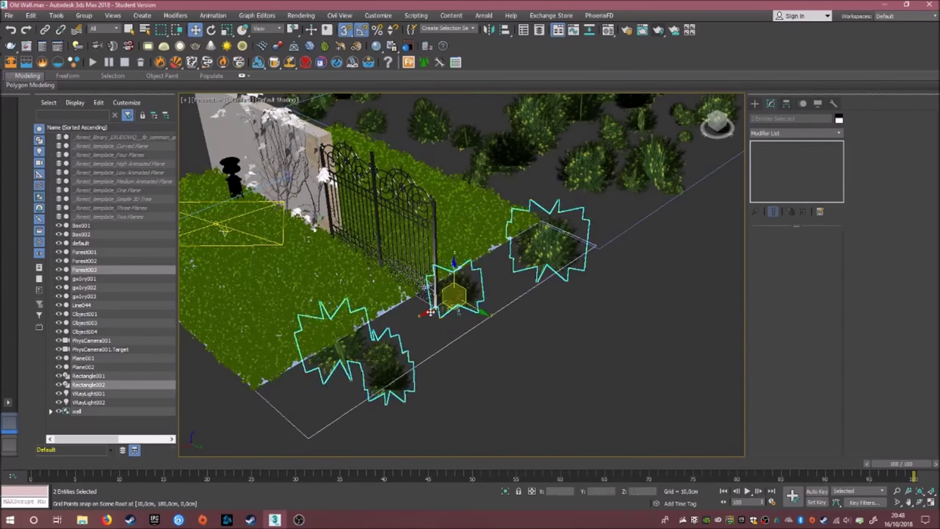
Check the shrubs through the scene camera, then return to the Perspective view.
key("c")
left_click(622, 139)
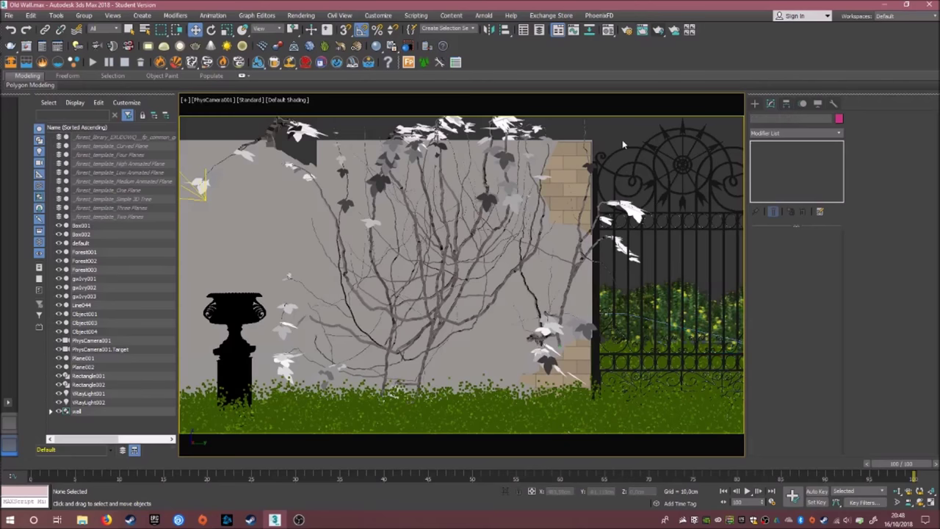
key("p")
Draw a large rectangle spline beyond the shrub area.
left_click(755, 103)
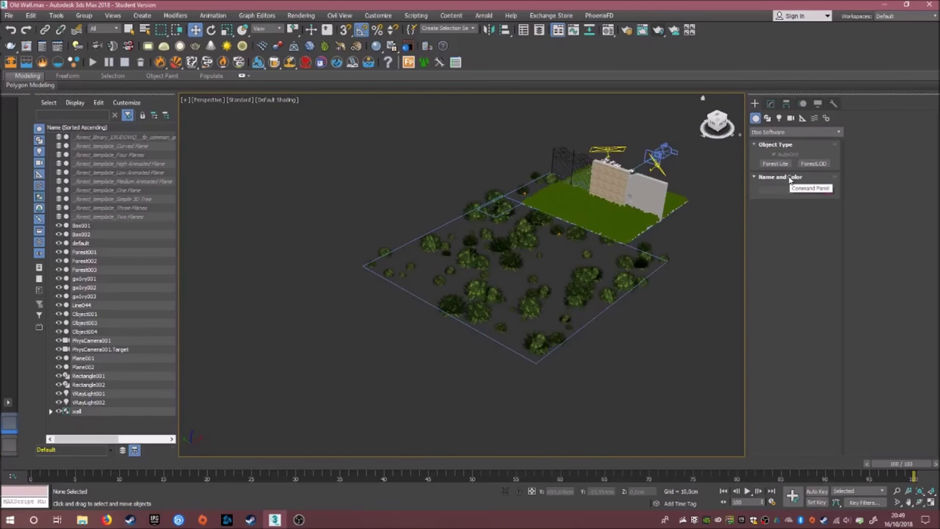
left_click(767, 117)
left_click(813, 171)
scroll(348, 279, "up", 3)
mouse_move(325, 259)
left_mouse_down()
mouse_move(487, 402)
mouse_move(473, 385)
left_mouse_up()
Create a Forest Lite scatter with Silver Maple 1 on the new rectangle.
scroll(485, 397, "down", 5)
scroll(484, 293, "up", 3)
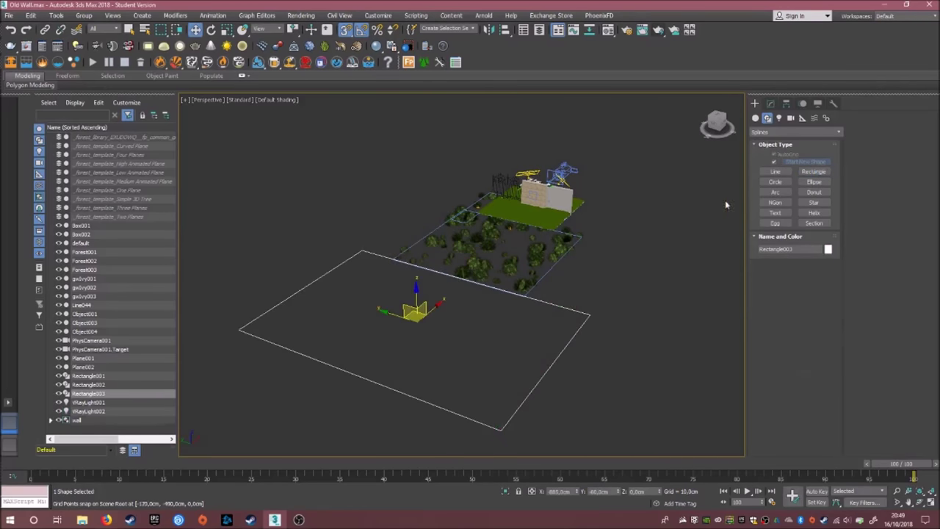
left_click(775, 163)
left_click(795, 230)
left_click(323, 188)
left_click(312, 197)
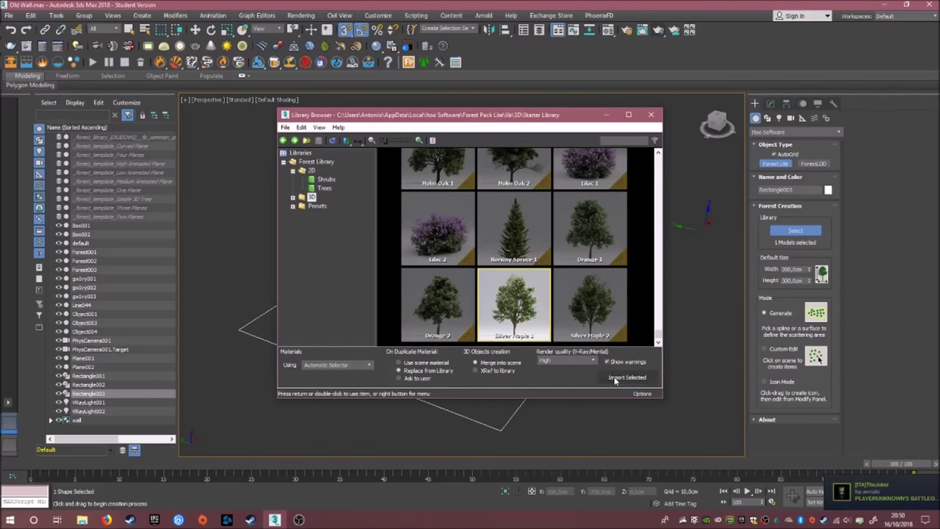
left_click(617, 377)
left_click(514, 328)
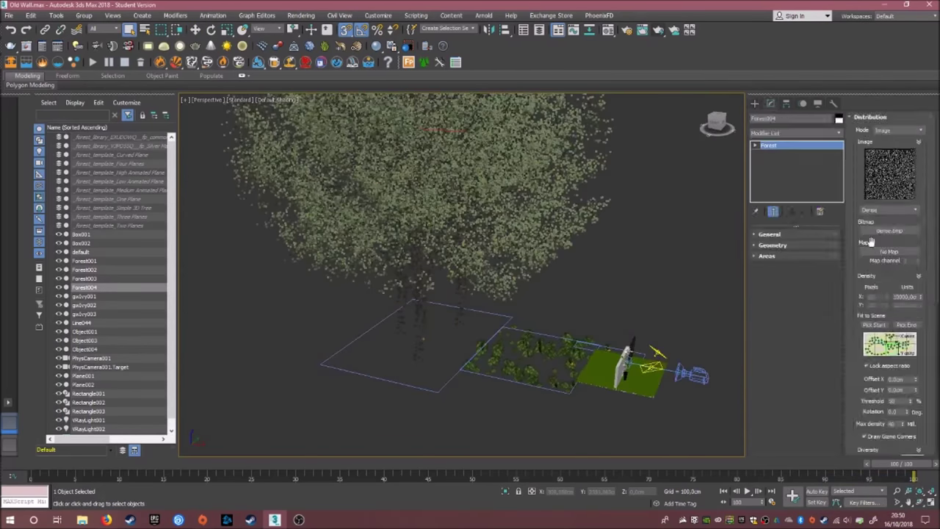
Set the tree scale to 10% and the density to 5000 cm.
double_click(899, 326)
type("10")
key("Return")
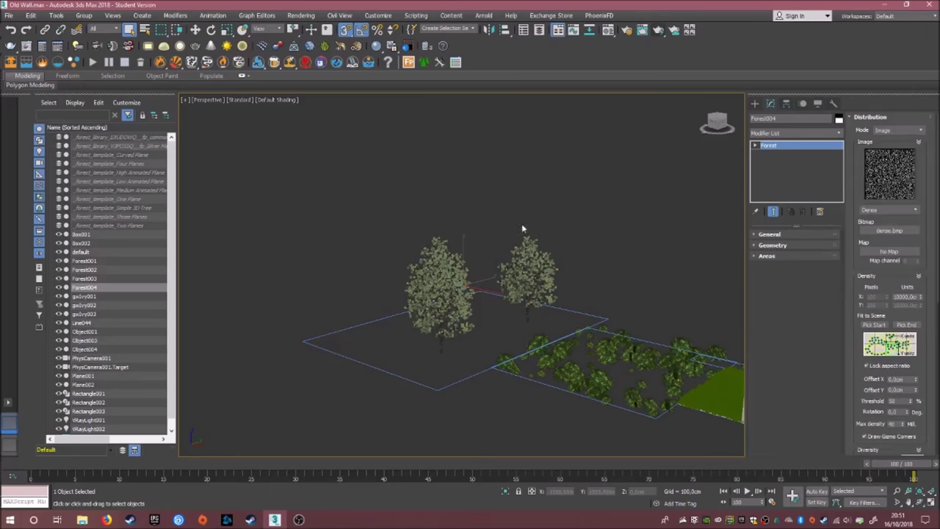
type("5000")
key("Return")
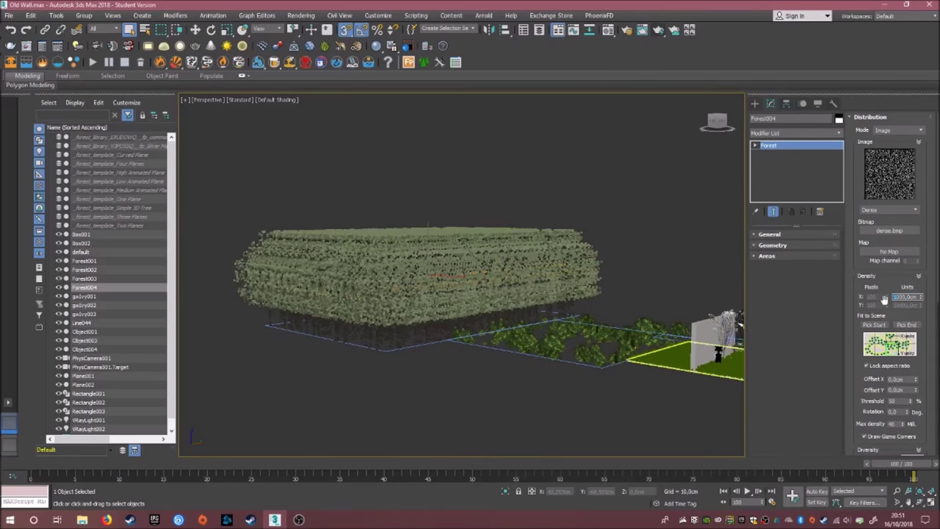
left_click(772, 321)
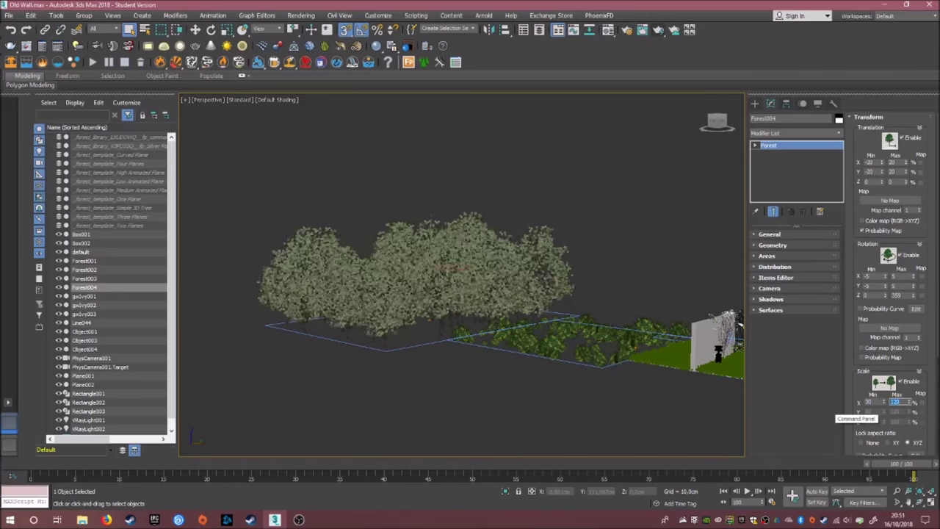
Compare the maple scatter between the camera and Perspective views.
key("c")
key("p")
key("w")
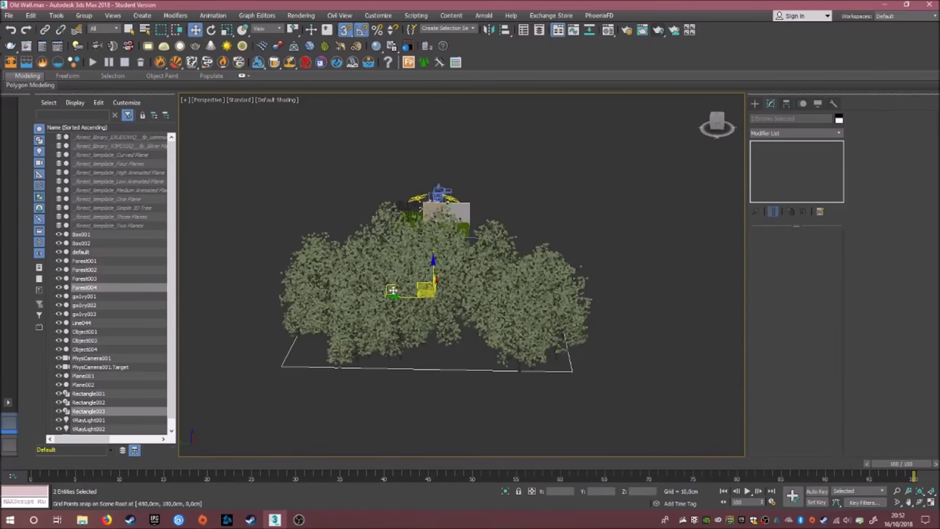
key("c")
key("p")
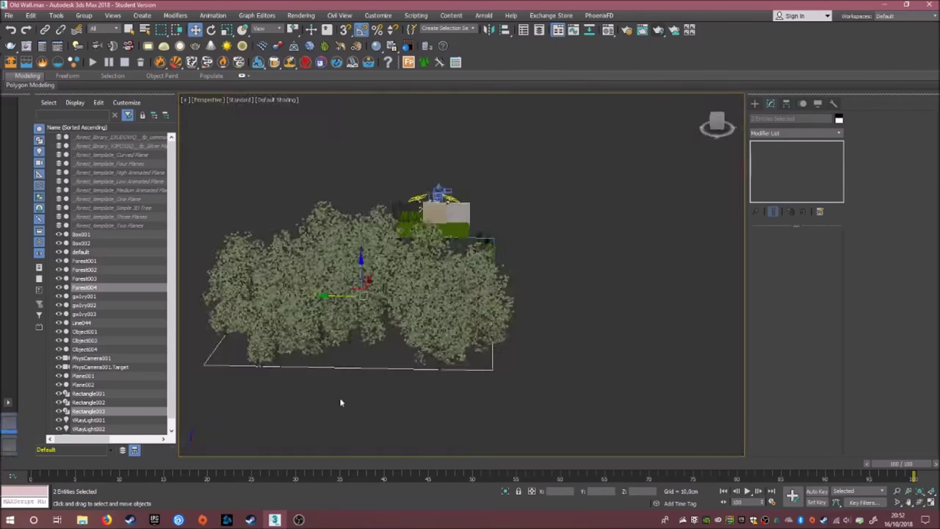
Toggle Forest004's viewport display between pyramid proxies and full foliage.
left_click(233, 429)
left_click(863, 159)
left_click(865, 162)
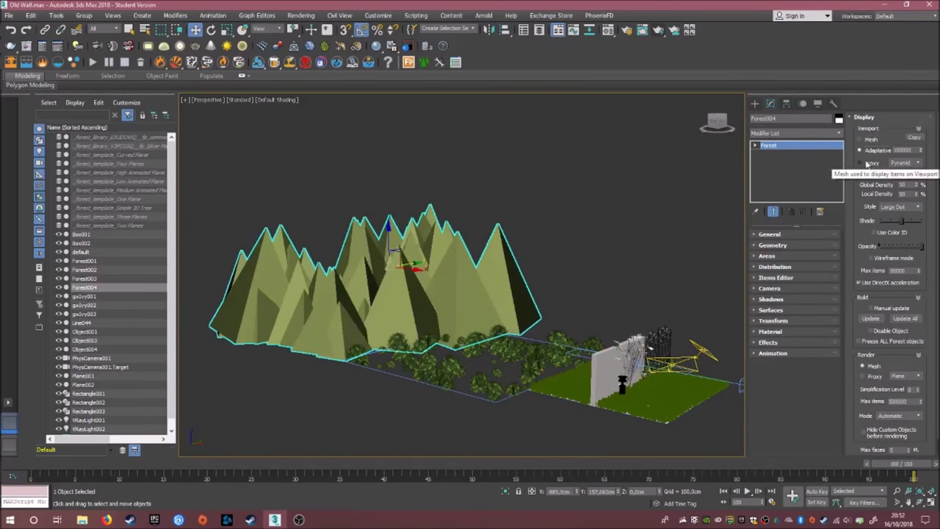
left_click(902, 169)
key("c")
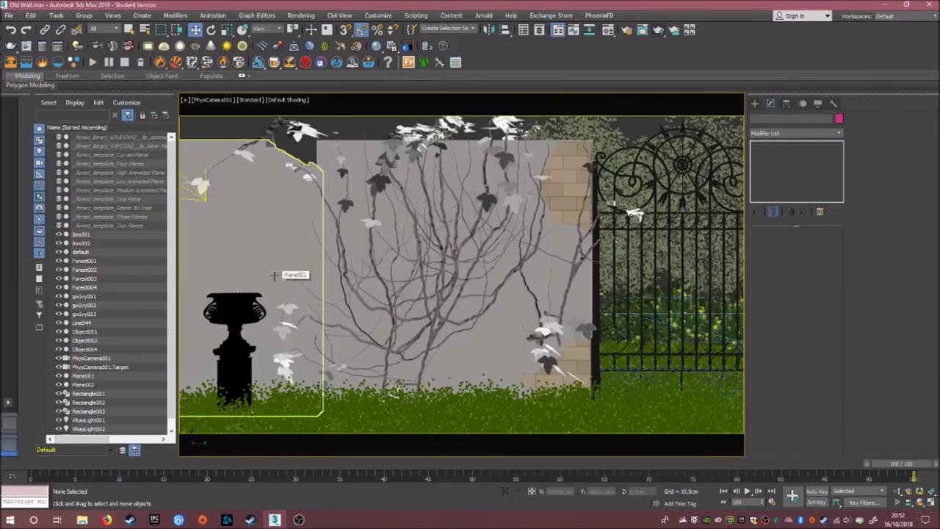
key("p")
key("alt+q")
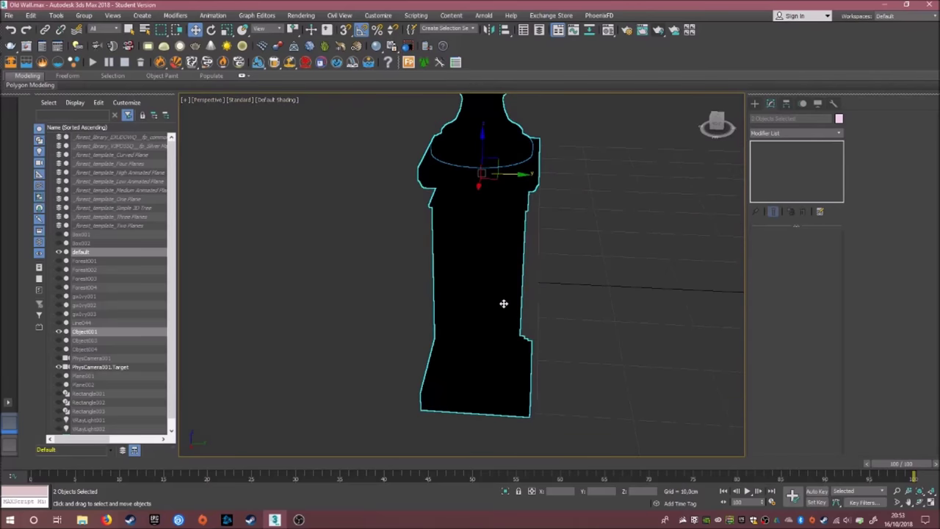
Grow an ivy from the base of the isolated urn pillar in wireframe, then restore shading.
scroll(426, 350, "up", 5)
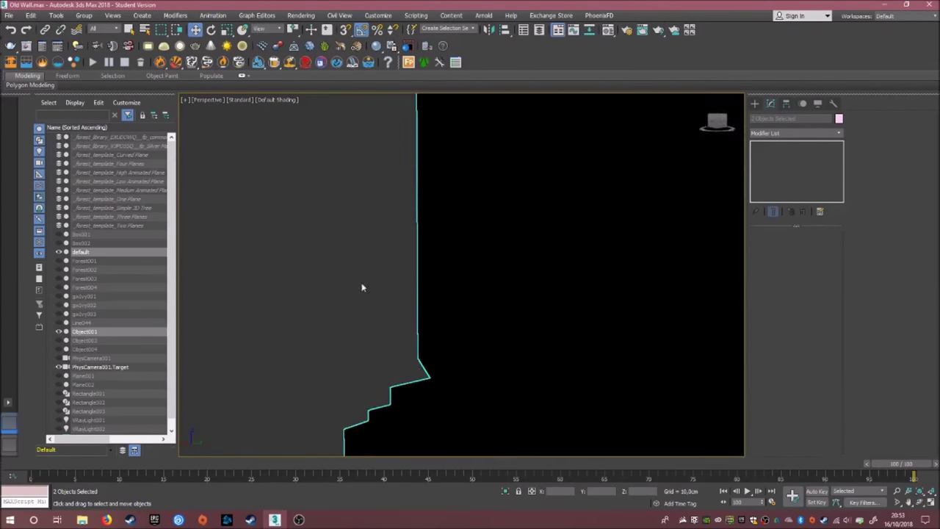
key("F3")
scroll(421, 258, "up", 5)
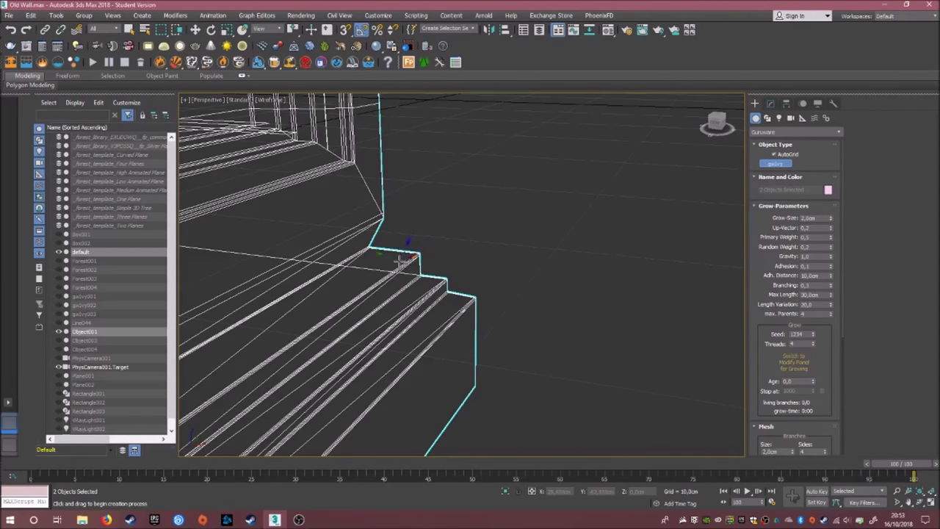
scroll(402, 262, "up", 2)
left_click(403, 263)
scroll(599, 305, "down", 6)
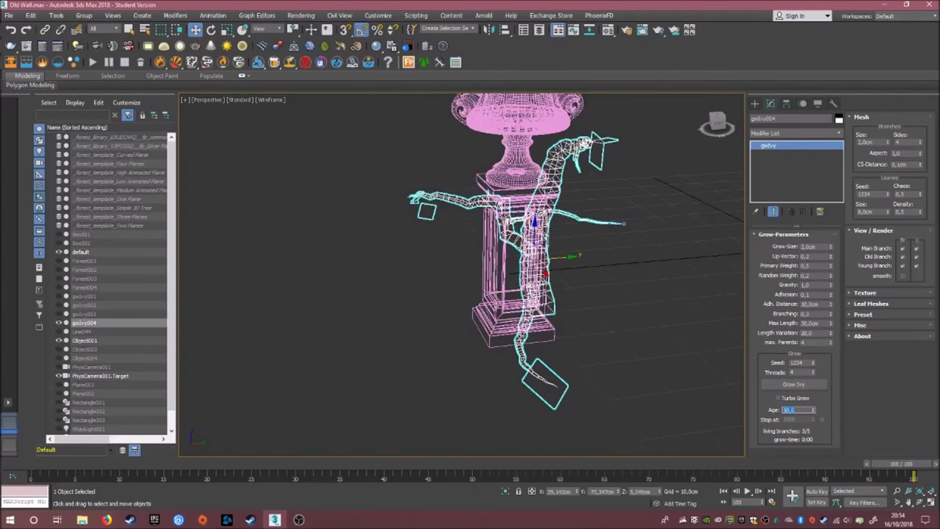
key("F3")
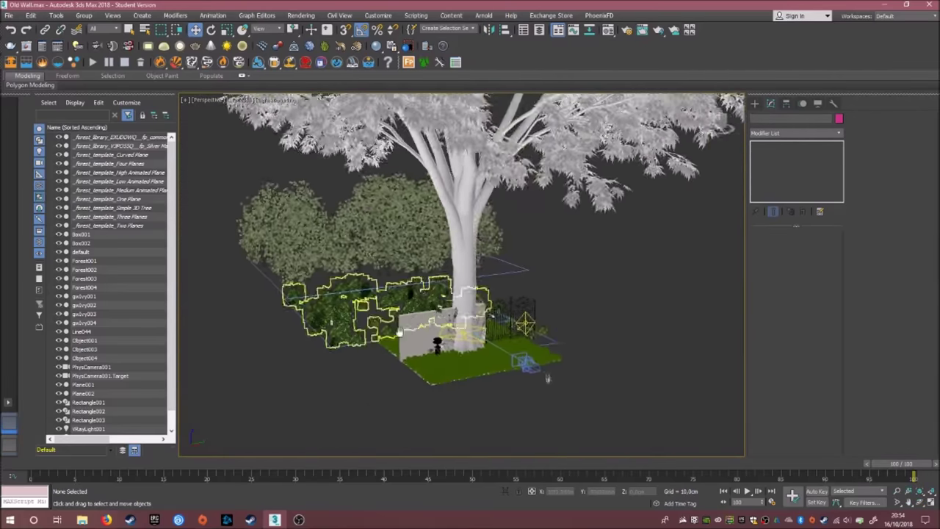
left_click(89, 147)
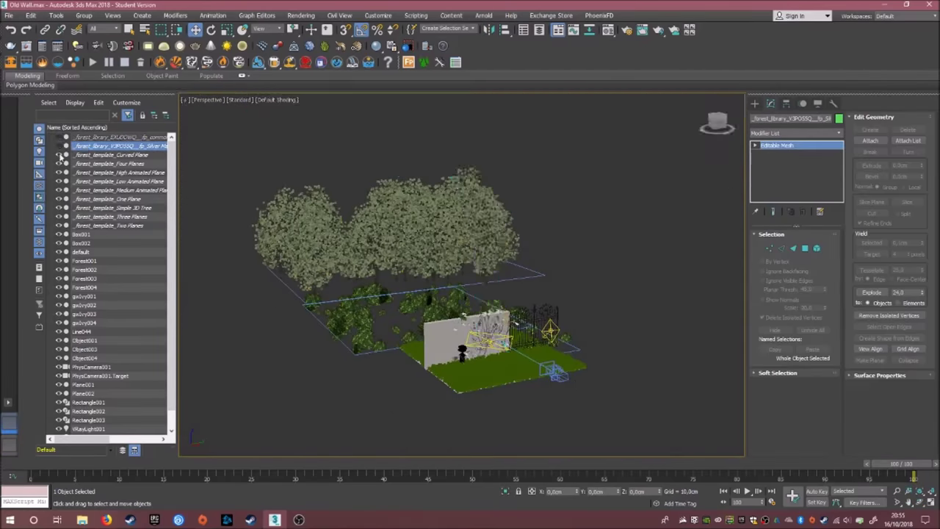
Delete the stray Silver Maple template tree and reselect the Rectangle003 tree scatter.
key("Delete")
key("c")
key("p")
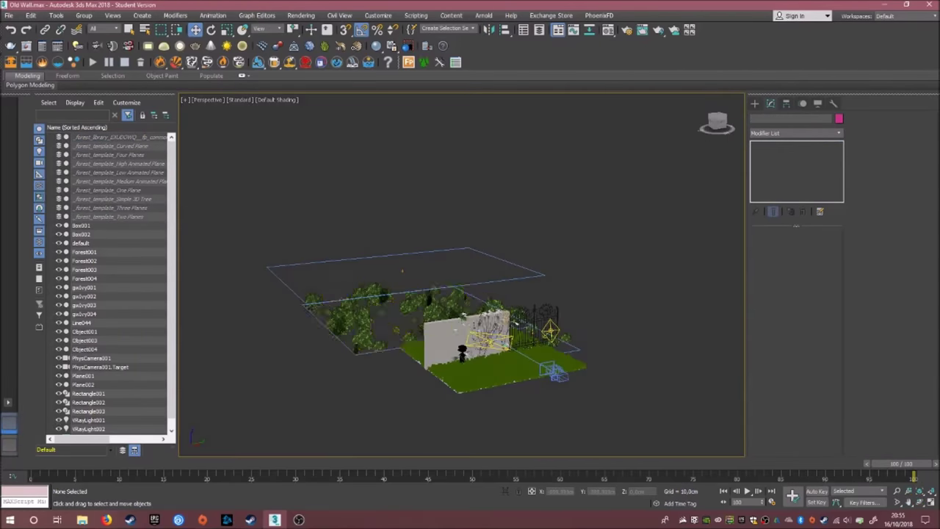
left_click(434, 332)
left_click(486, 256)
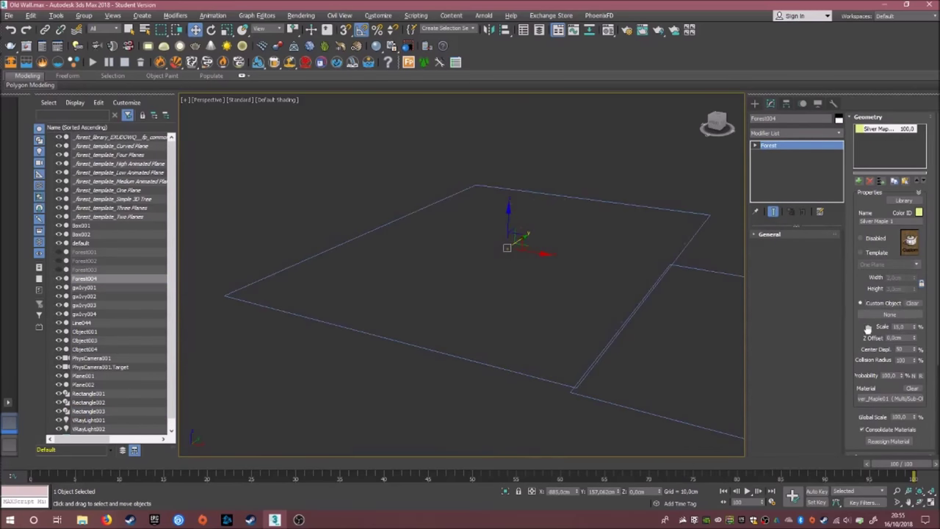
left_click(903, 200)
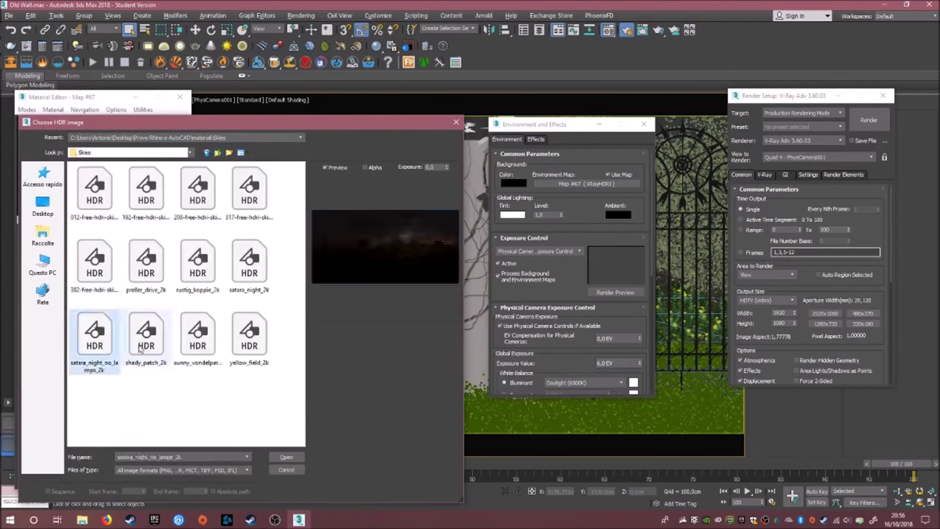
Load the sunny 317-free-hdri-skies HDRI with Spherical mapping and render a test image.
left_click(197, 260)
left_click(249, 260)
left_click(94, 261)
left_click(249, 191)
left_click(286, 457)
scroll(97, 422, "down", 2)
left_click(136, 467)
left_click(765, 174)
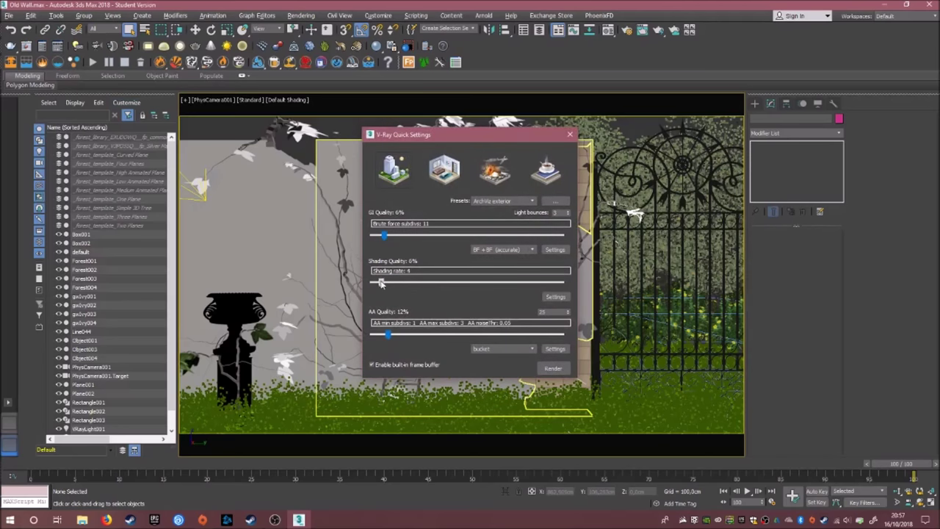
key("shift+q")
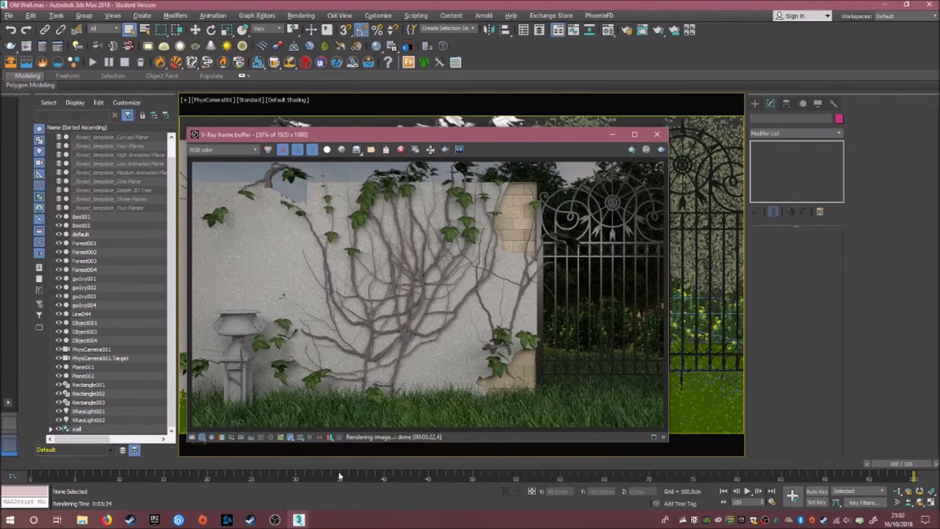
Re-render the camera view at 15% GI quality, first a region around the gate, then the full frame.
key("shift+q")
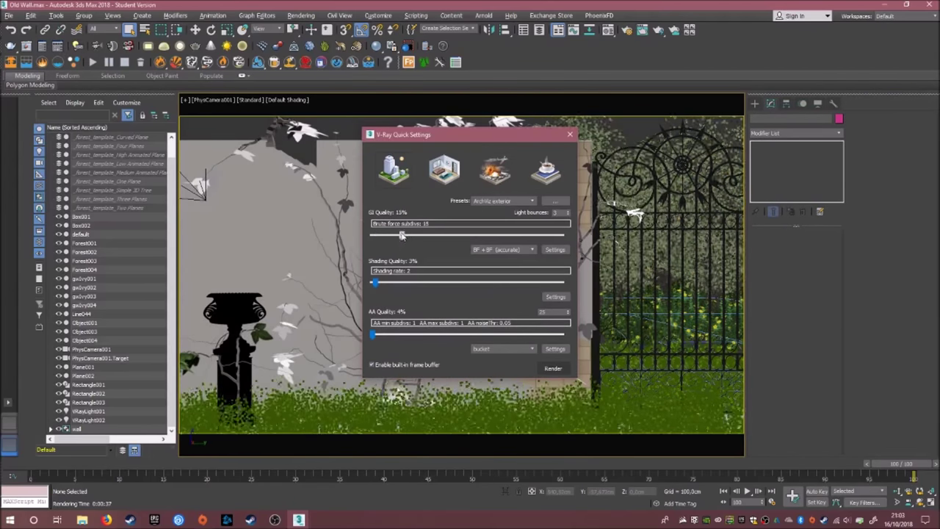
key("shift+q")
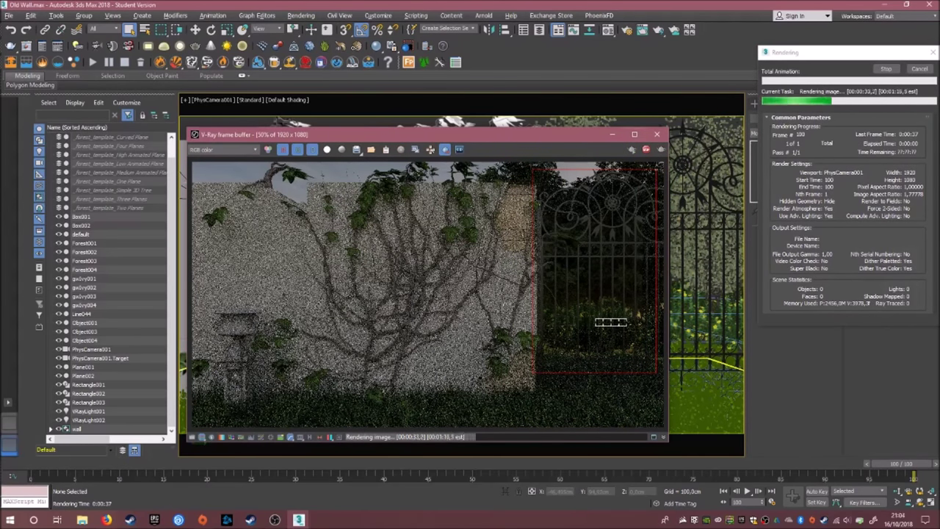
key("shift+q")
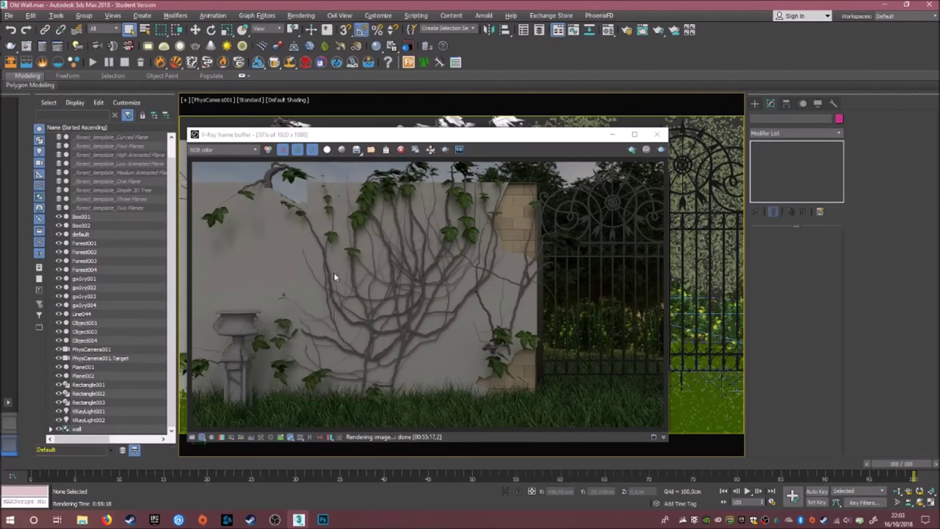
Inspect the finished render at 100% zoom around the gate, then start Photoshop.
double_click(334, 277)
middle_click_drag(334, 277, 278, 288)
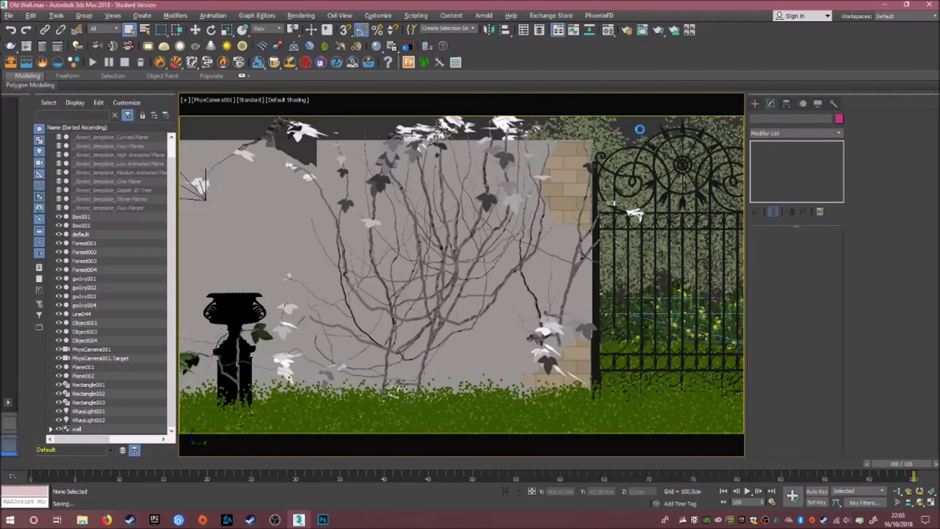
left_click(323, 522)
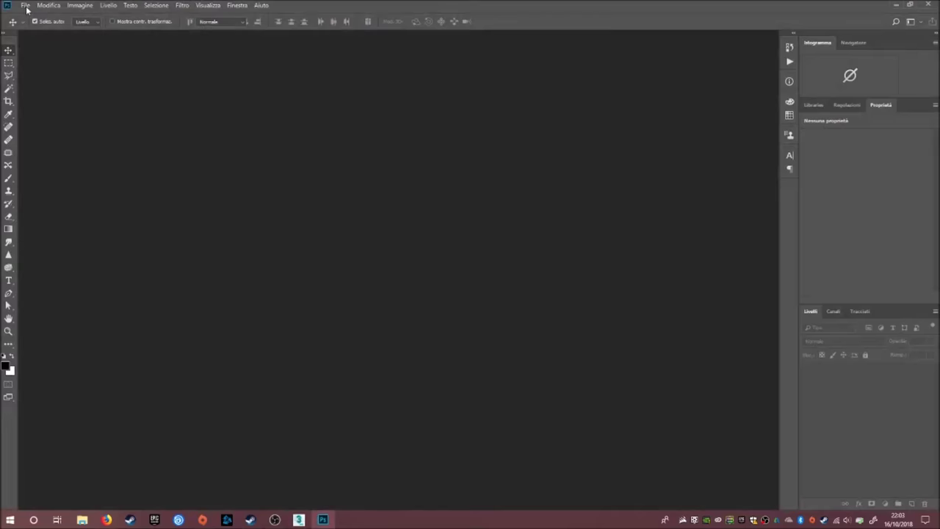
Open the saved Old Wall.tif render in Photoshop.
left_click(26, 8)
left_click(34, 28)
left_click(113, 83)
left_click(386, 247)
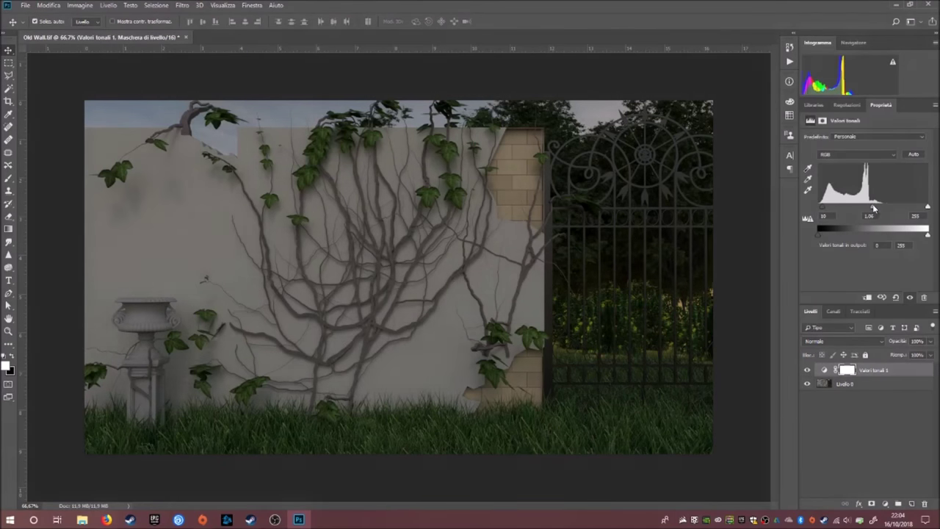
Brighten highlights with the Levels white slider, then apply Camera Raw to Livello 0 with exposure -0.05.
left_click_drag(927, 207, 920, 209)
left_click(844, 383)
left_click(181, 5)
left_click(202, 68)
mouse_move(617, 235)
left_mouse_down()
mouse_move(629, 250)
mouse_move(587, 280)
mouse_move(636, 296)
left_mouse_up()
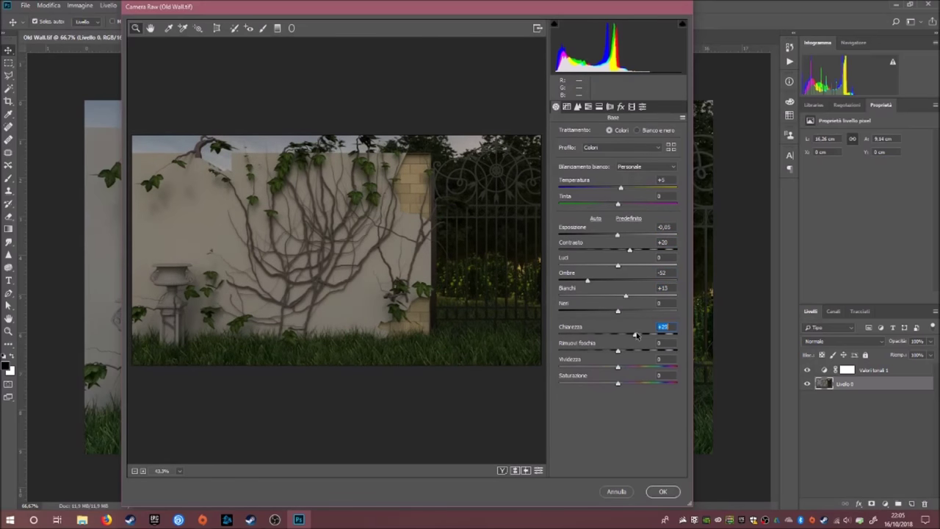